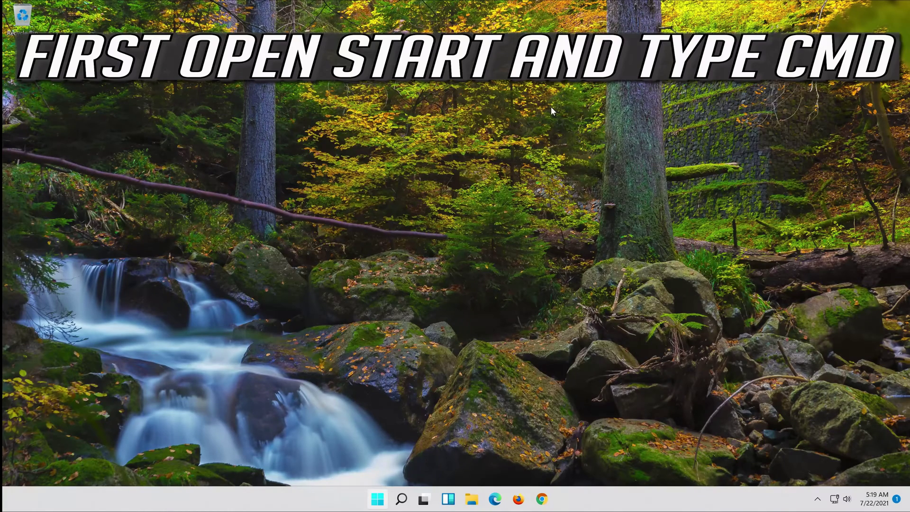
# Step: Search for cmd in Start and choose Run as administrator on Command Prompt
pyautogui.write('cmd')
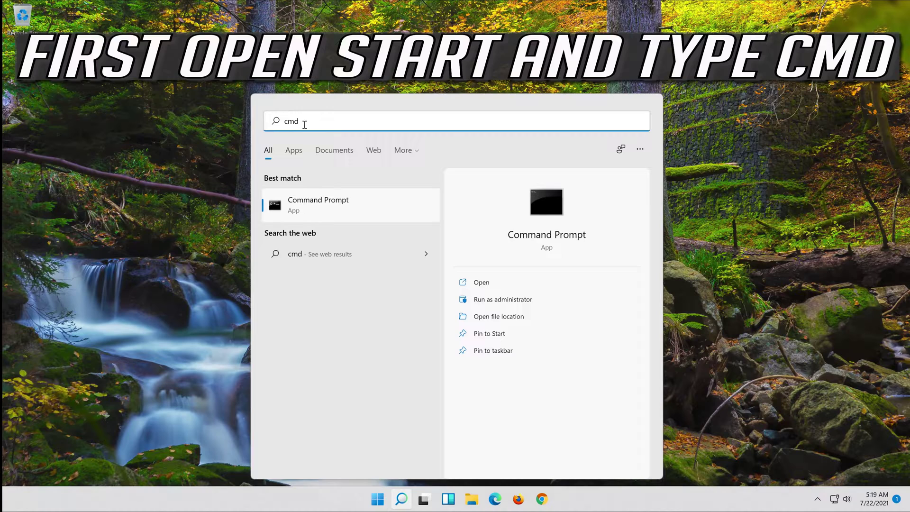
pyautogui.click(306, 204)
pyautogui.rightClick(306, 204)
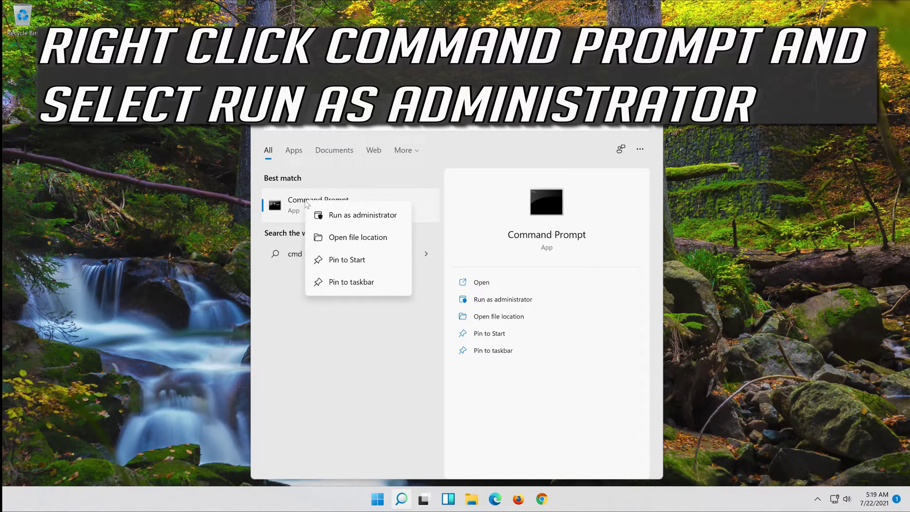
pyautogui.click(370, 216)
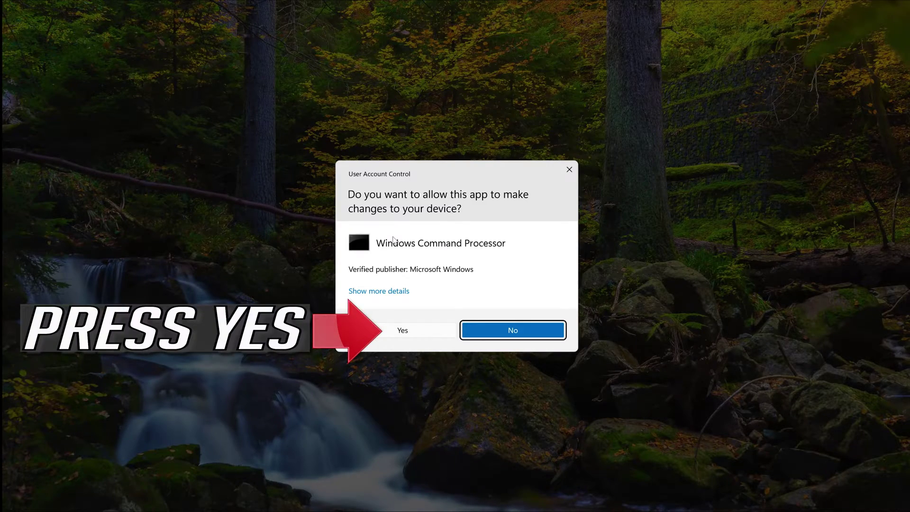
# Step: Approve elevation, run sfc /scannow until it finds no integrity violations, then exit
pyautogui.click(395, 330)
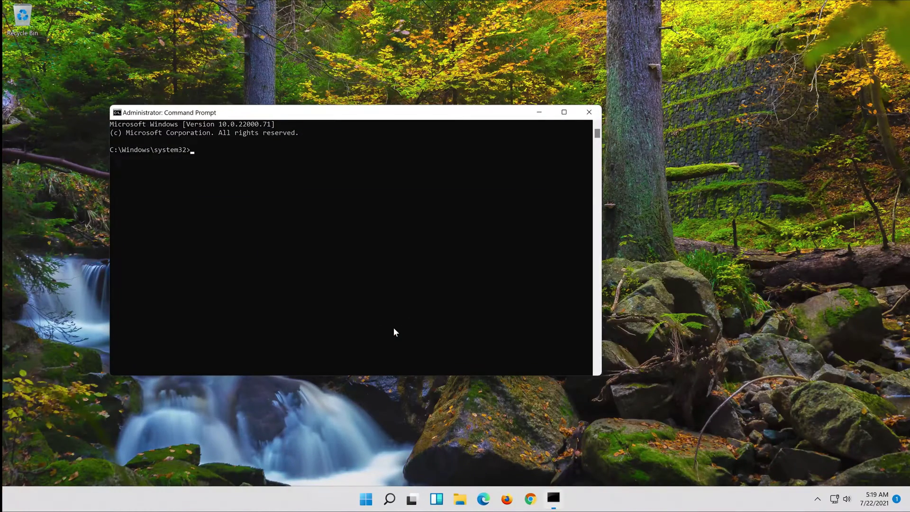
pyautogui.moveTo(314, 114); pyautogui.dragTo(455, 117)
pyautogui.write('sfc')
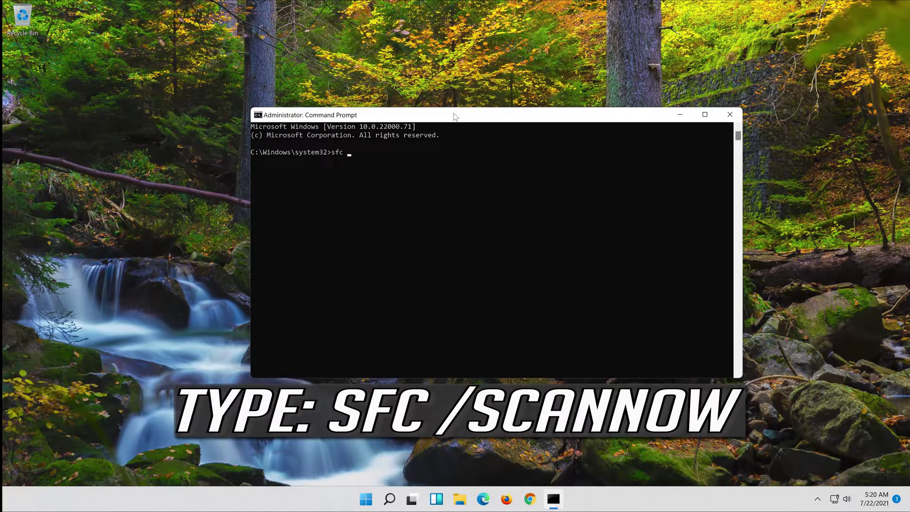
pyautogui.write(' /scannow')
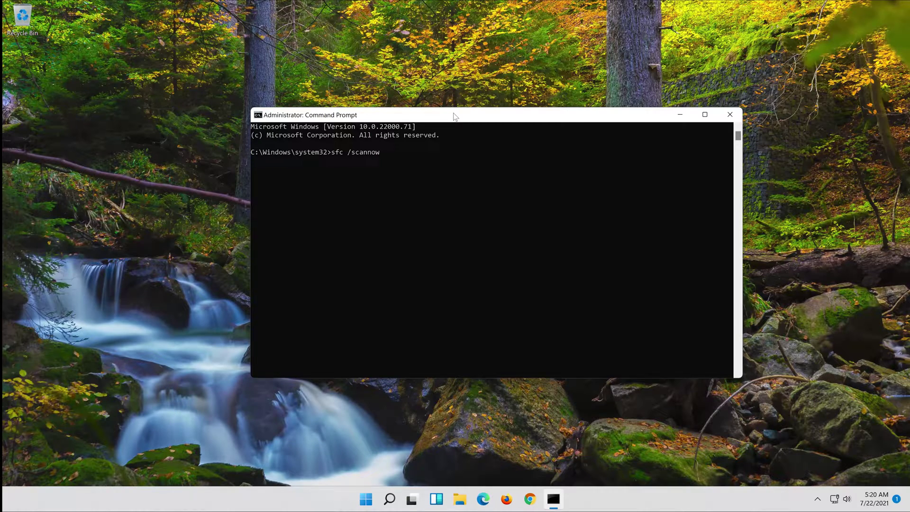
pyautogui.press('Return')
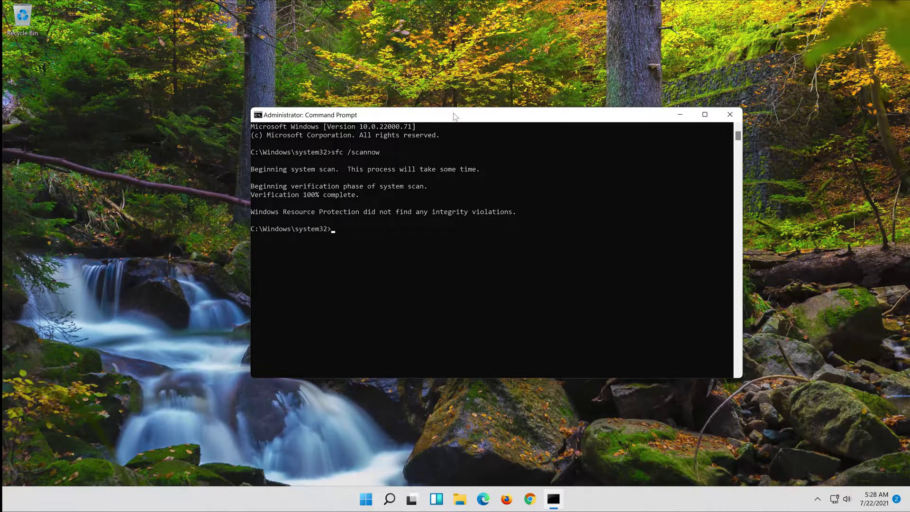
pyautogui.write('exit')
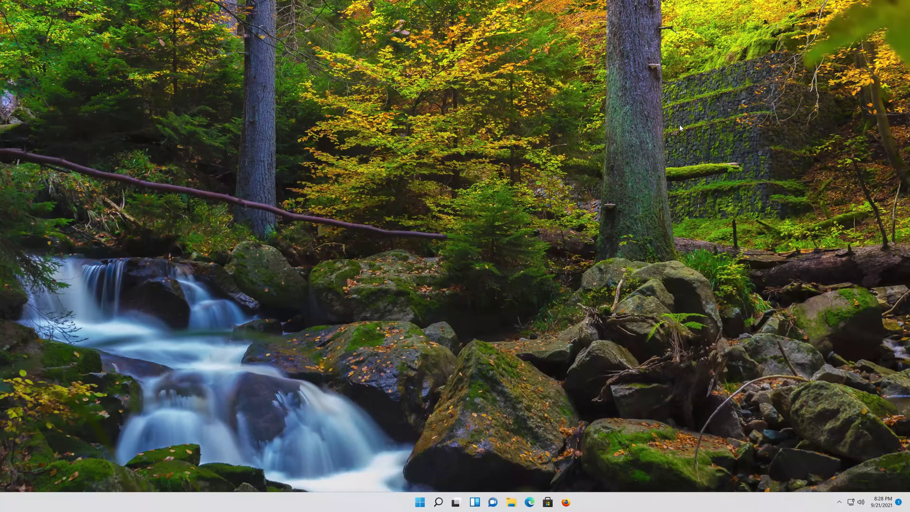
# Step: Search cmd from Start, run Command Prompt as administrator and approve the UAC prompt
pyautogui.press('super')
pyautogui.write('cmd')
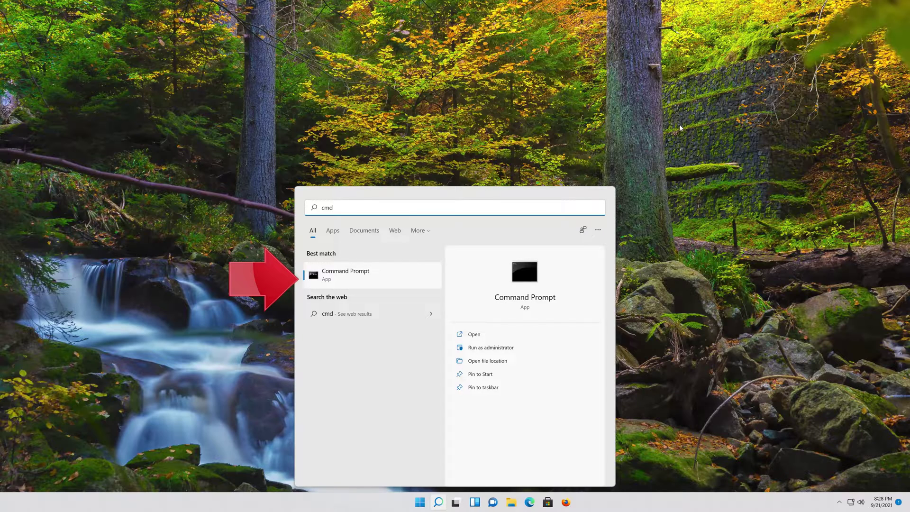
pyautogui.rightClick(360, 277)
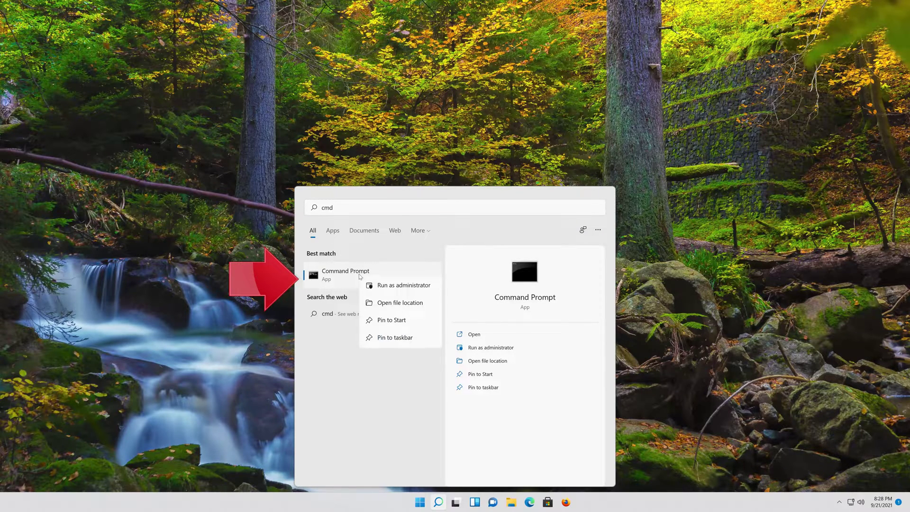
pyautogui.click(425, 286)
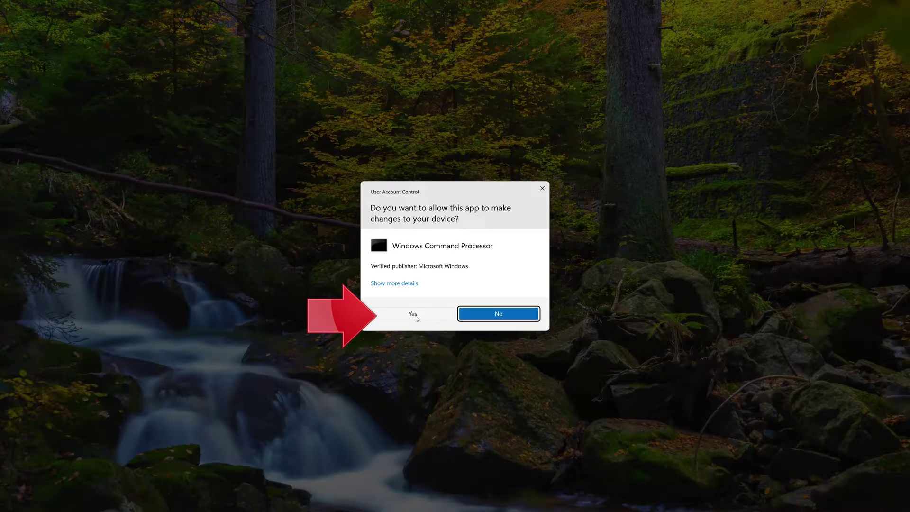
pyautogui.click(413, 314)
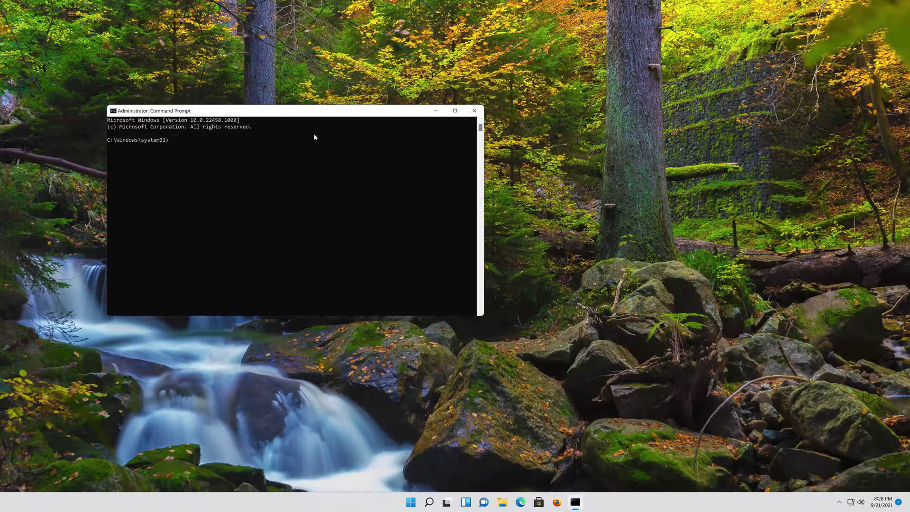
# Step: Run powercfg -h off to disable hibernation, then exit Command Prompt
pyautogui.moveTo(300, 117); pyautogui.dragTo(476, 135)
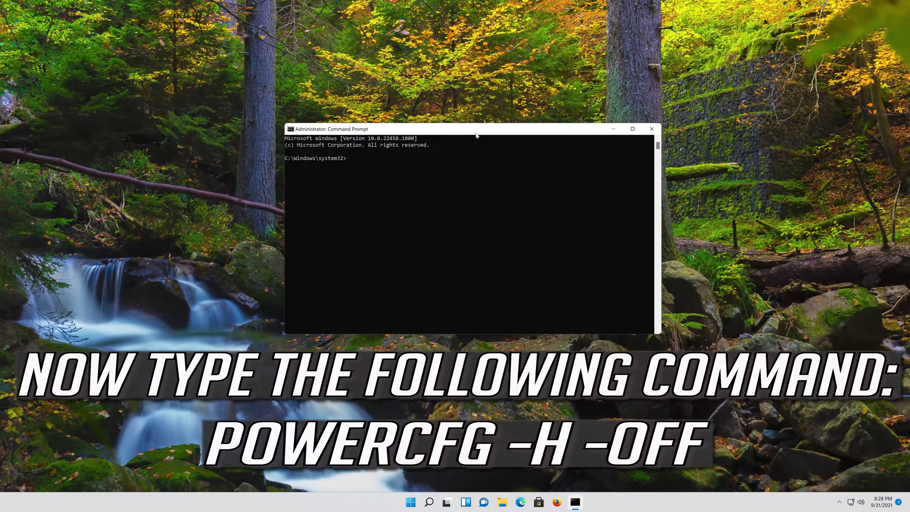
pyautogui.write('powercfg -h off')
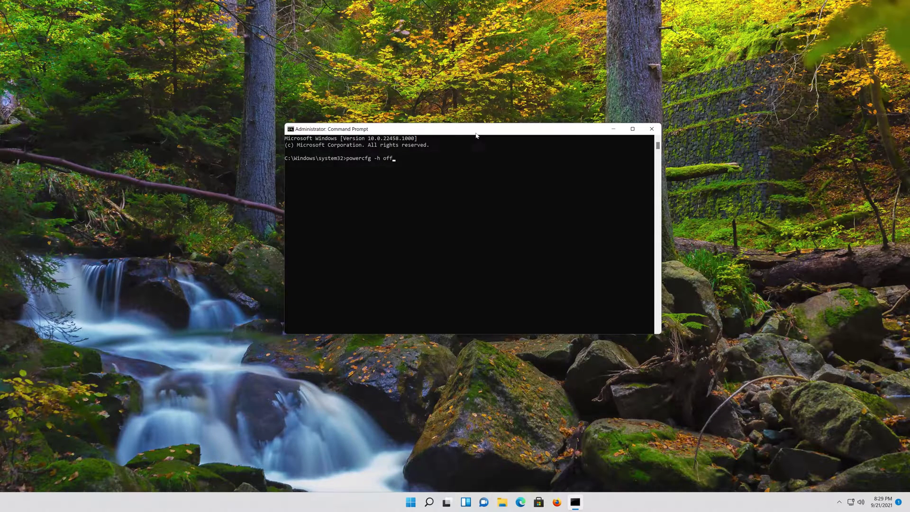
pyautogui.press('Return')
pyautogui.write('e')
pyautogui.press('Return')
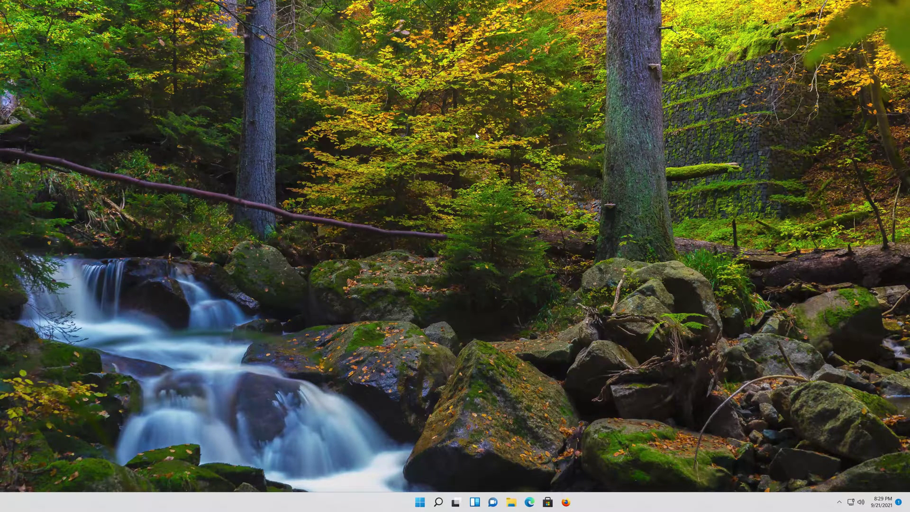
# Step: Search 'control panel' from the Start menu and open the Control Panel match
pyautogui.click(420, 502)
pyautogui.press('super')
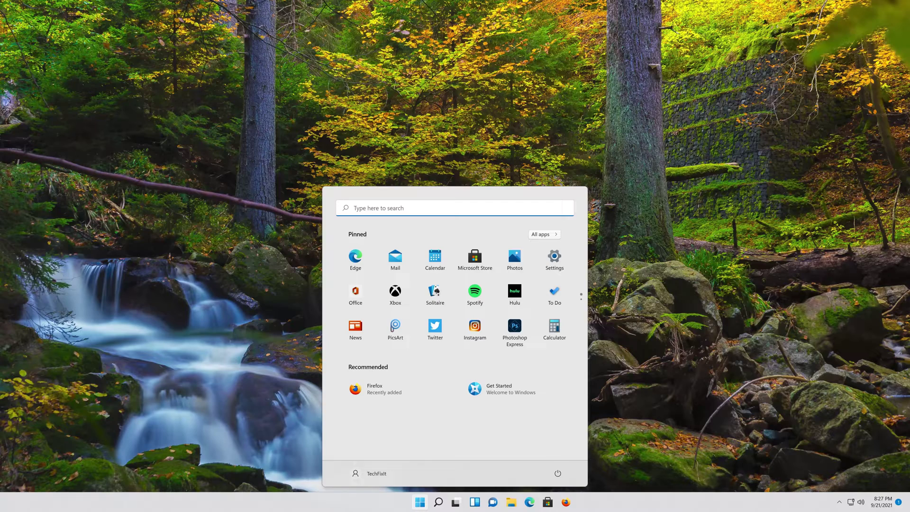
pyautogui.write('control')
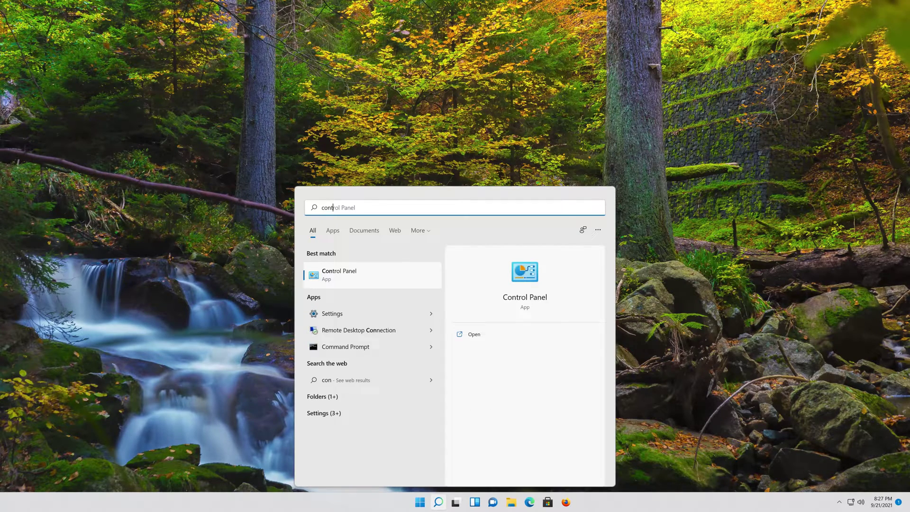
pyautogui.write(' panel')
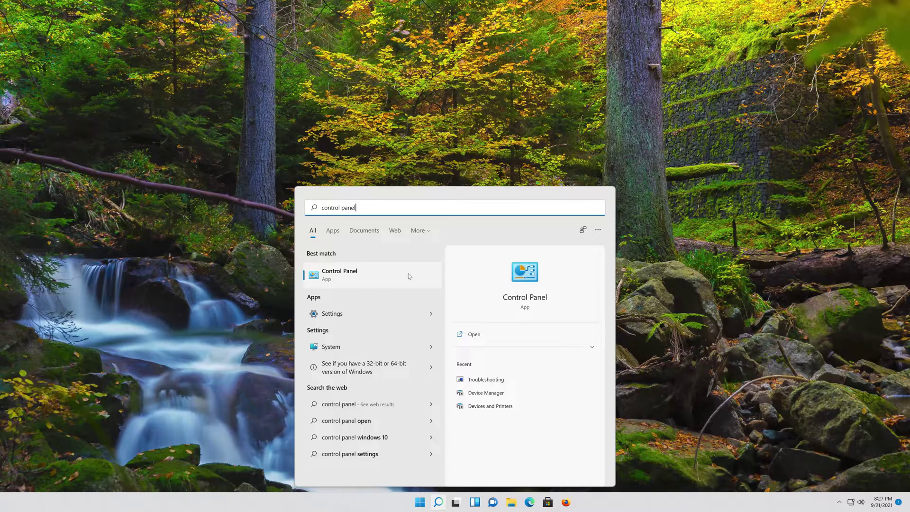
pyautogui.click(381, 283)
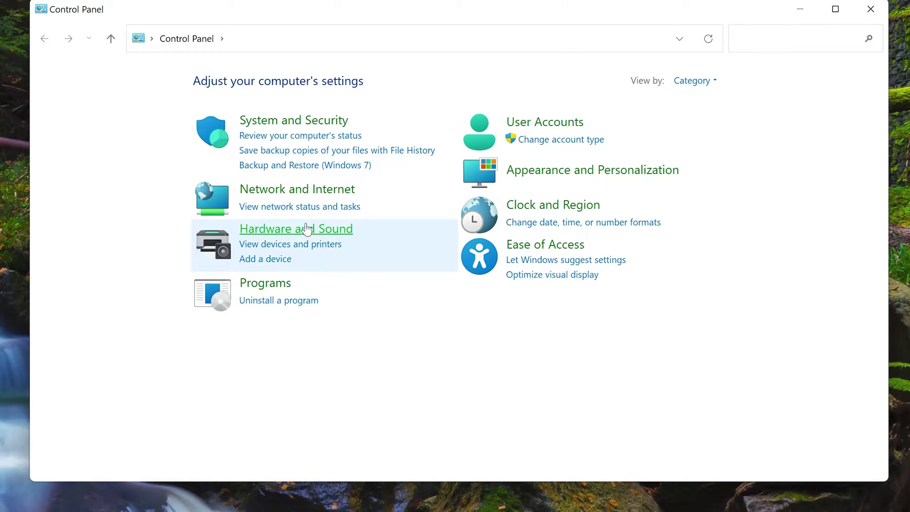
# Step: Go to Hardware and Sound > Power Options and edit the Balanced plan's settings
pyautogui.click(299, 232)
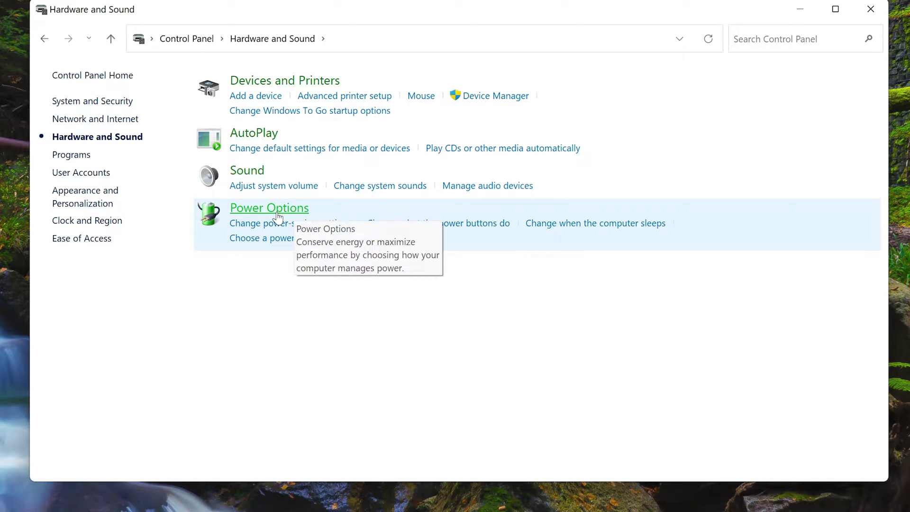
pyautogui.click(277, 213)
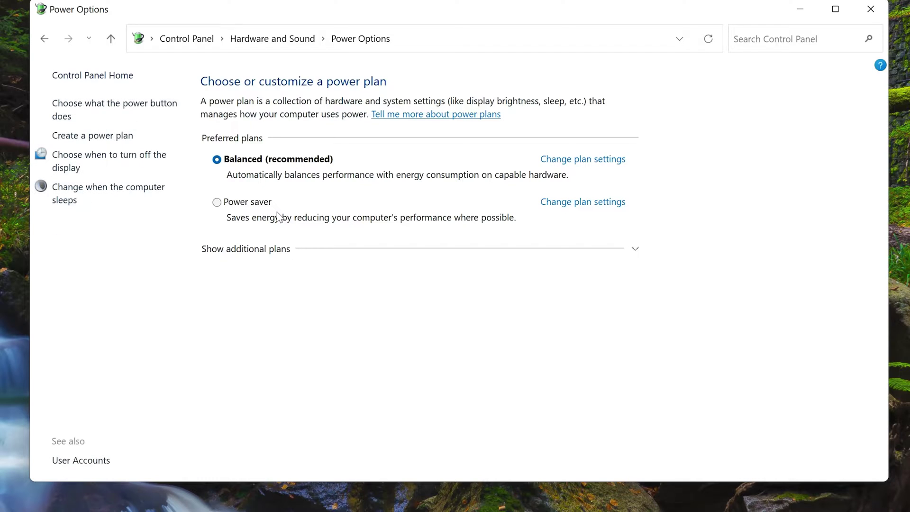
pyautogui.click(567, 163)
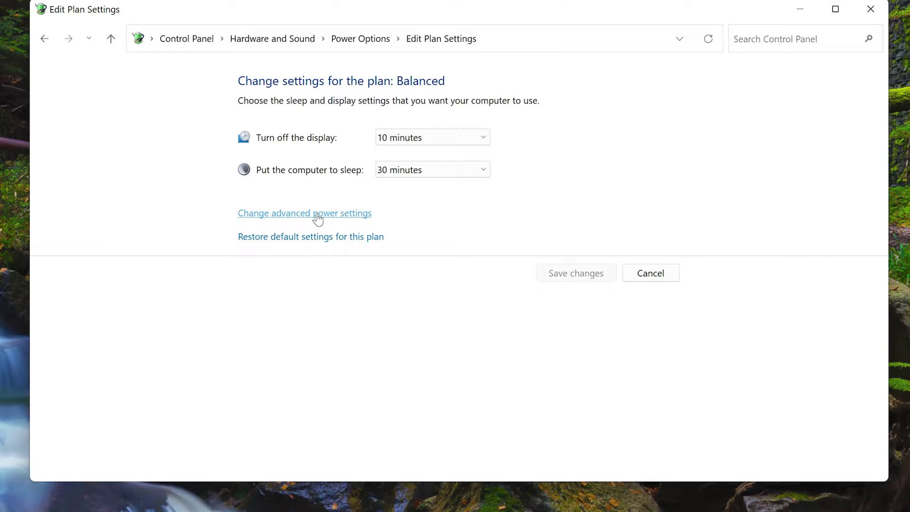
# Step: In advanced power settings, set PCI Express Link State Power Management to Off, apply and confirm
pyautogui.click(272, 214)
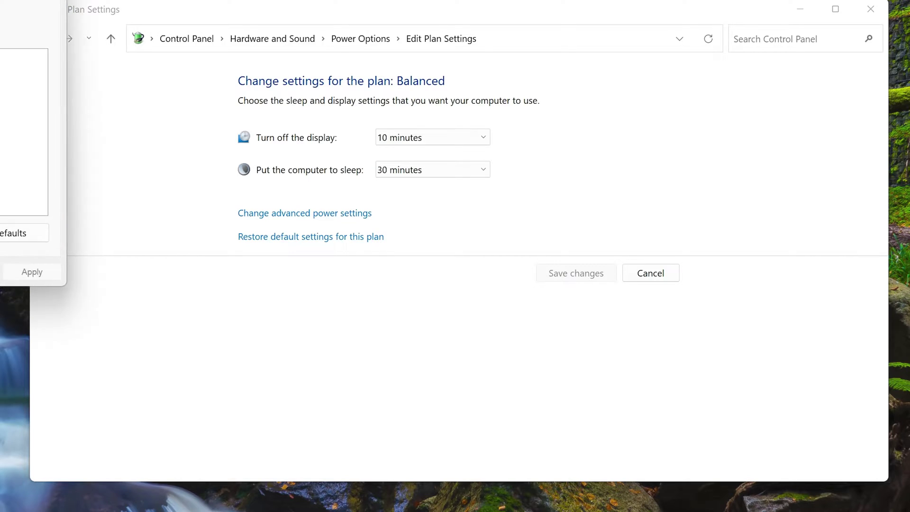
pyautogui.moveTo(0, 20); pyautogui.dragTo(366, 35)
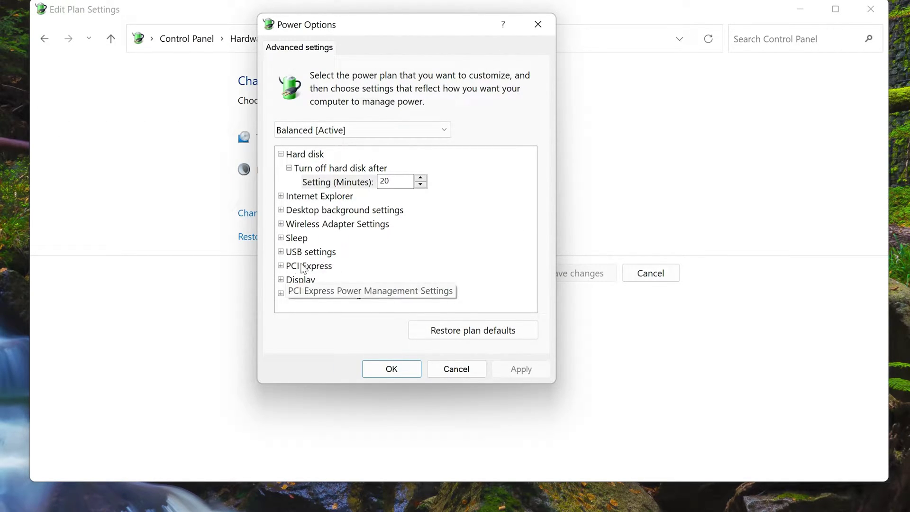
pyautogui.click(280, 266)
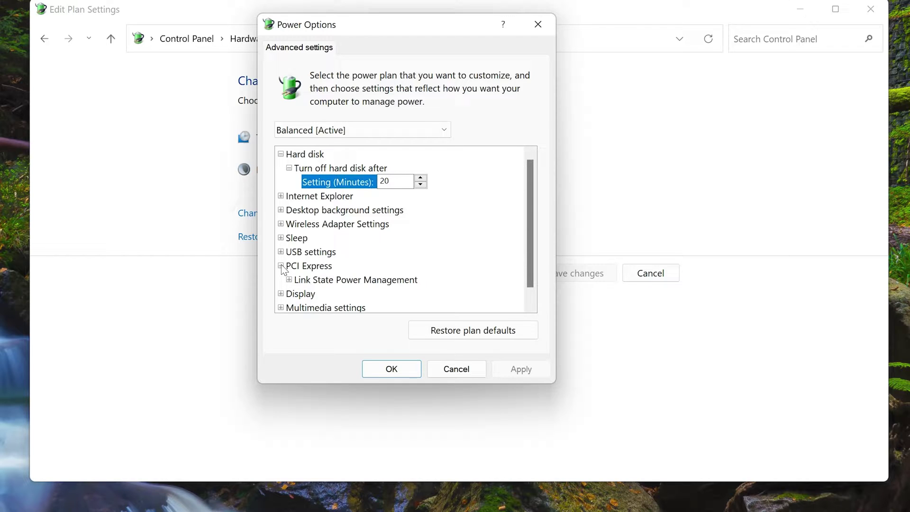
pyautogui.click(301, 279)
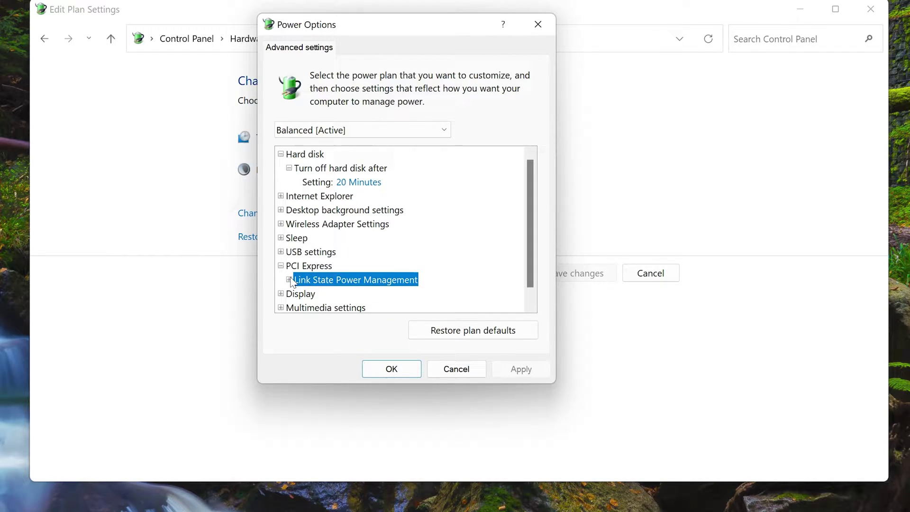
pyautogui.click(288, 279)
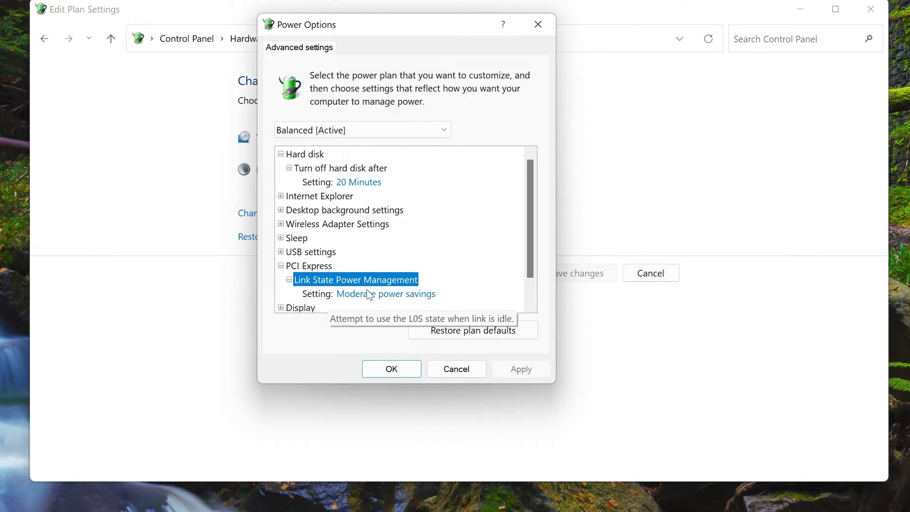
pyautogui.click(384, 296)
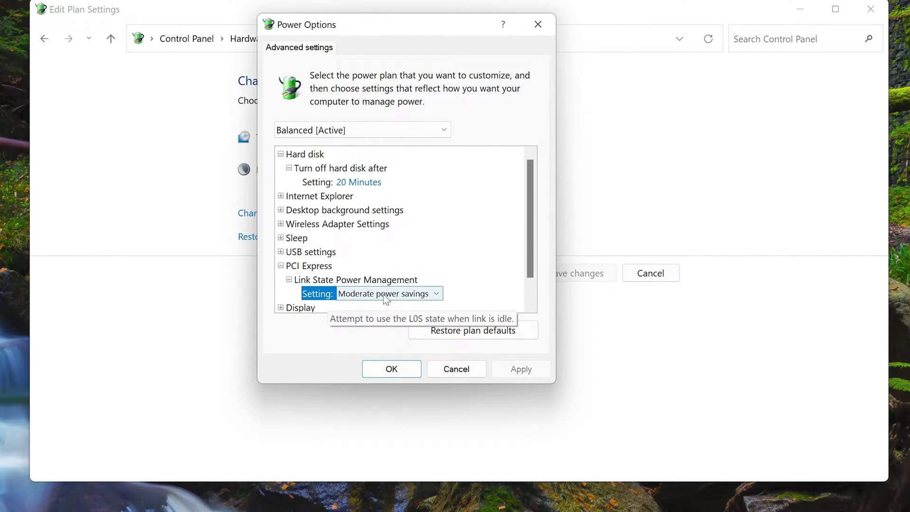
pyautogui.click(384, 296)
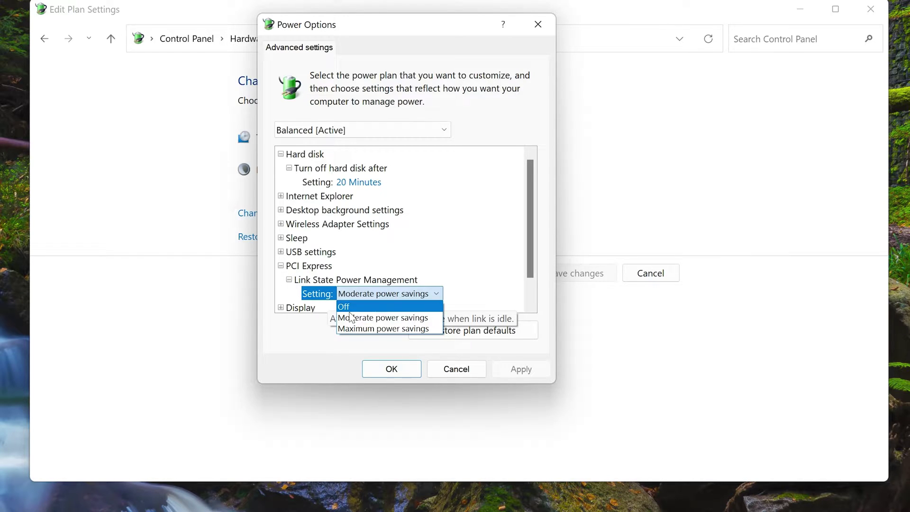
pyautogui.click(390, 310)
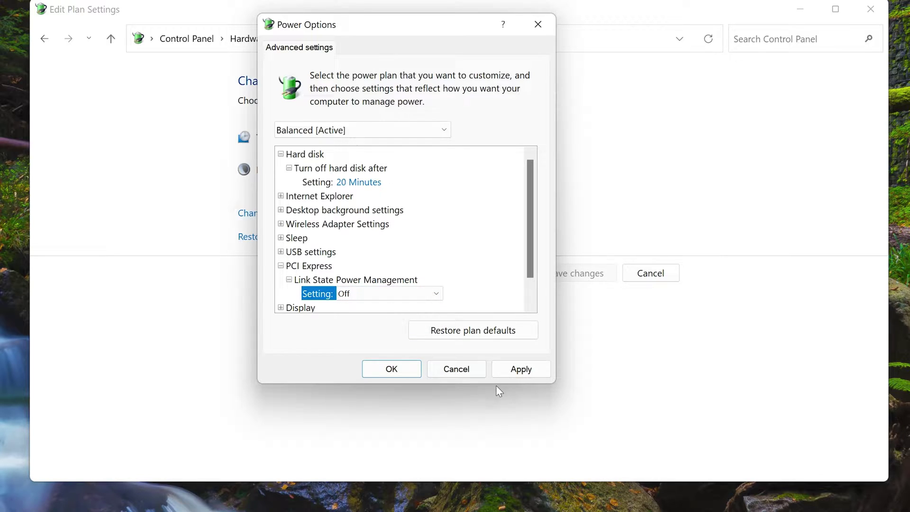
pyautogui.click(519, 371)
pyautogui.click(401, 377)
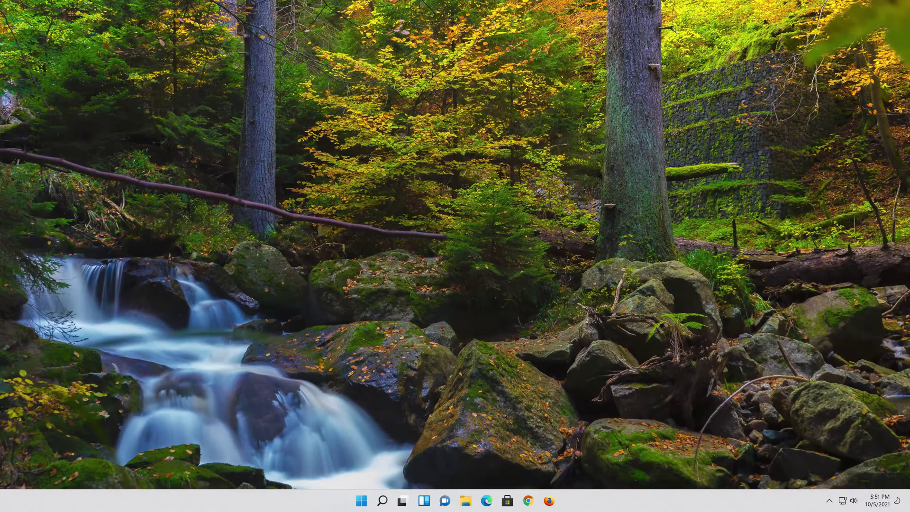
# Step: Load the copied Download Windows 11 link in Firefox and save MediaCreationToolW11.exe
pyautogui.click(549, 501)
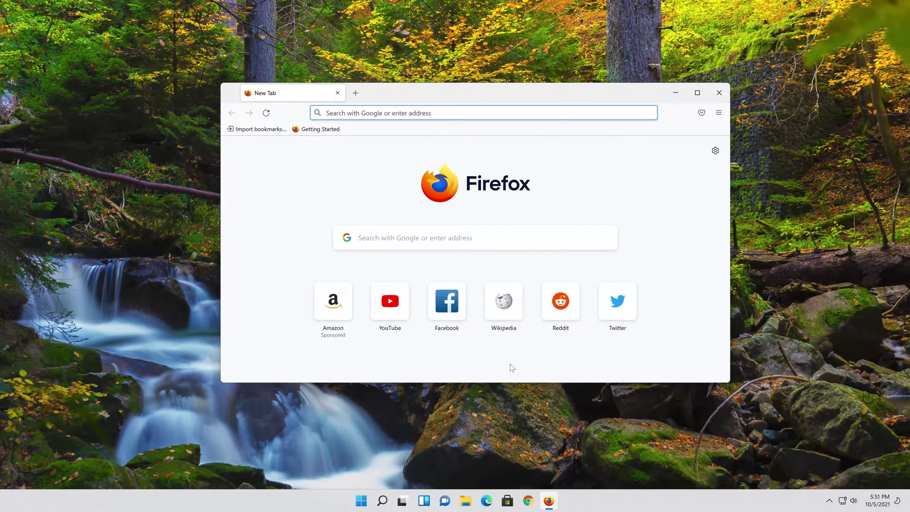
pyautogui.rightClick(442, 112)
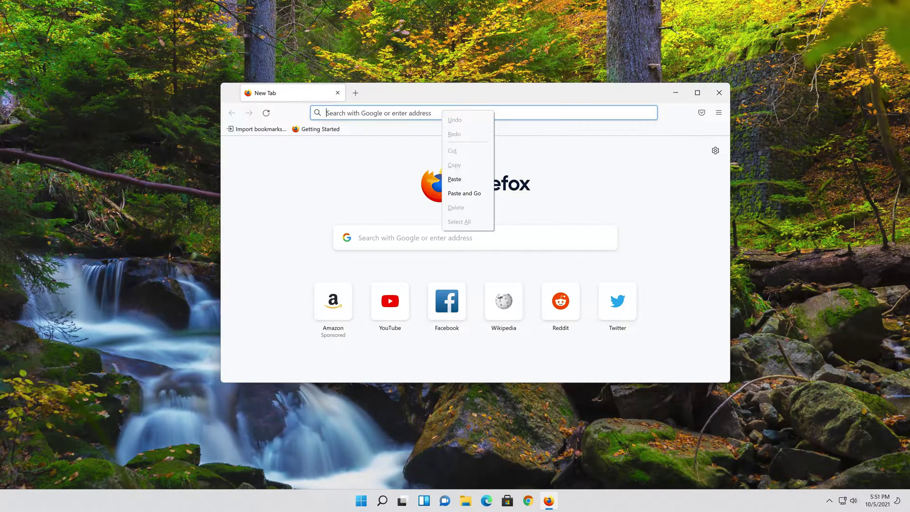
pyautogui.click(461, 194)
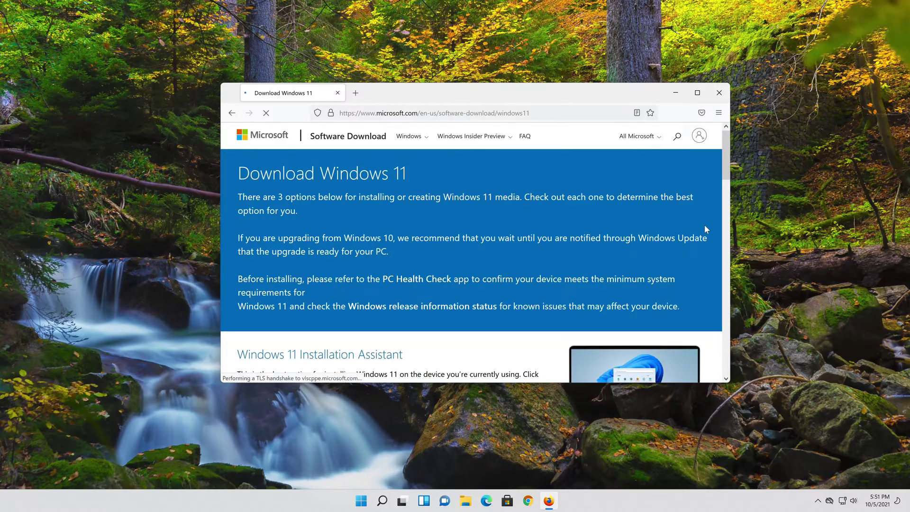
pyautogui.scroll(-7, 699, 231)
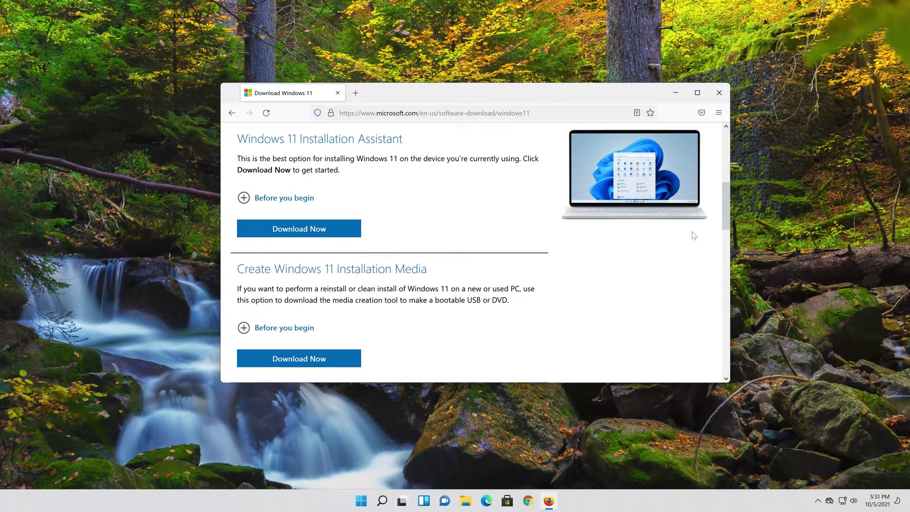
pyautogui.scroll(3, 692, 236)
pyautogui.click(315, 365)
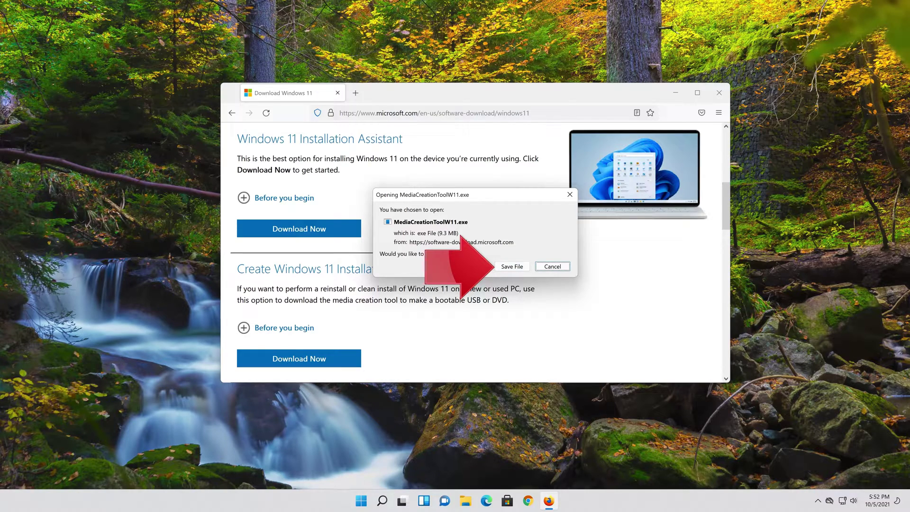
pyautogui.click(511, 268)
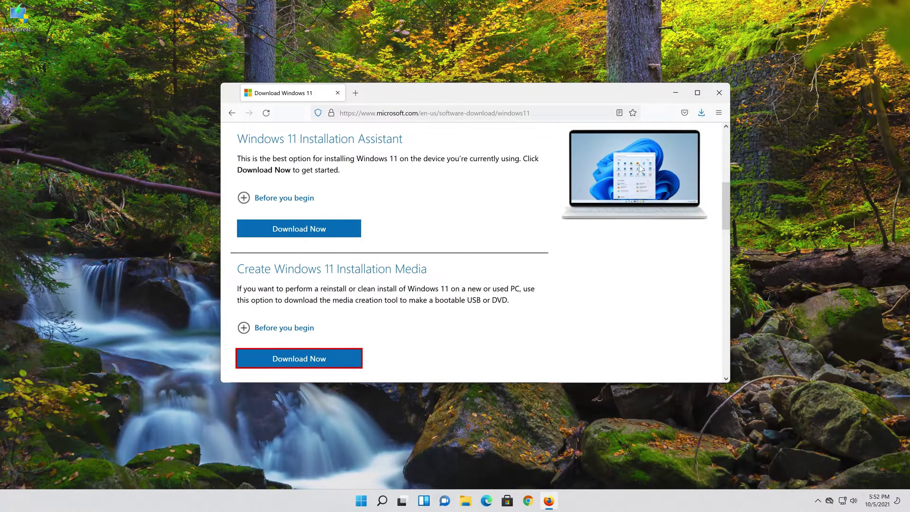
# Step: Close Firefox, launch MediaCreationTool with admin approval and accept the license terms
pyautogui.click(717, 97)
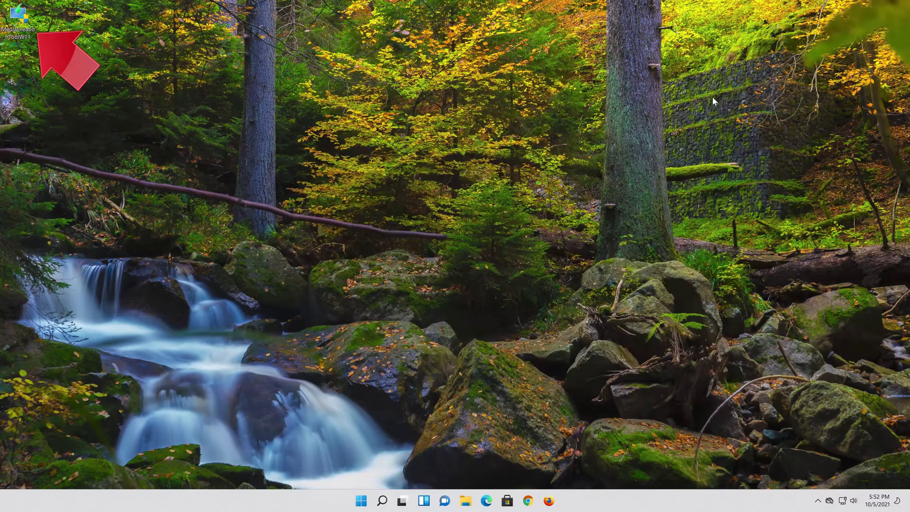
pyautogui.doubleClick(23, 28)
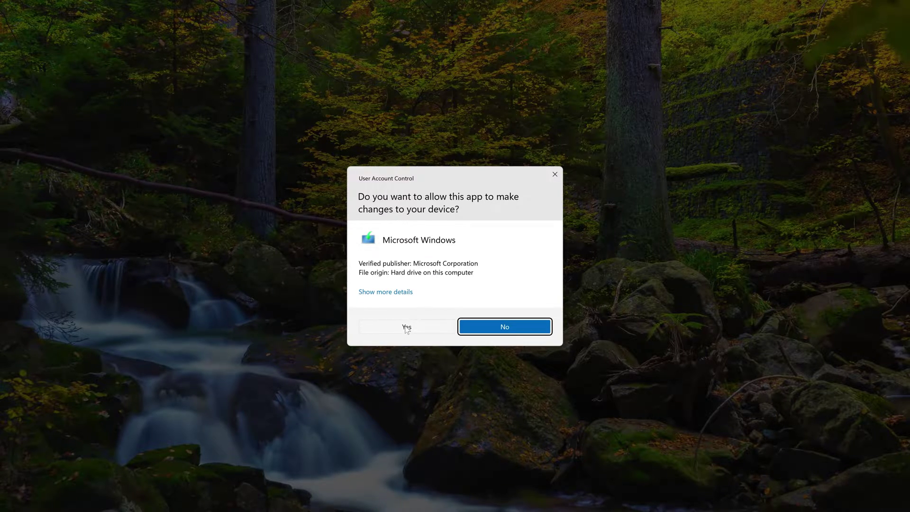
pyautogui.click(406, 328)
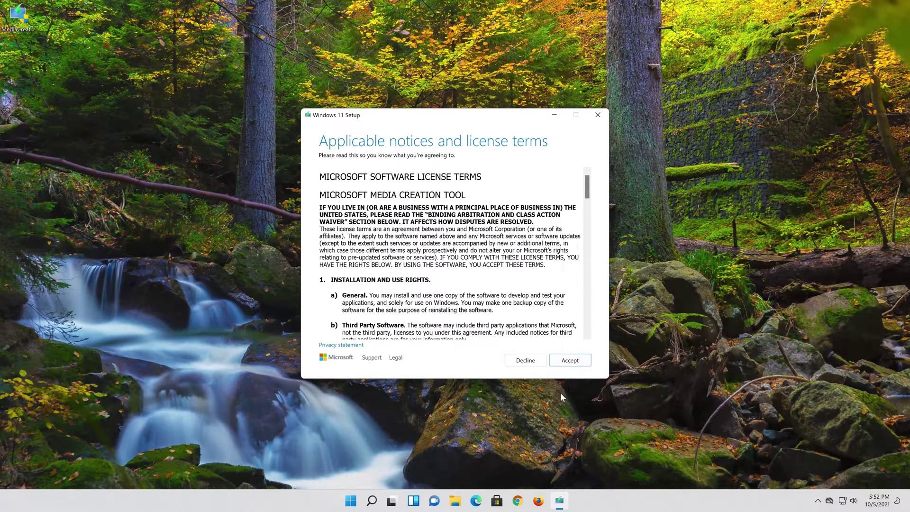
pyautogui.click(570, 360)
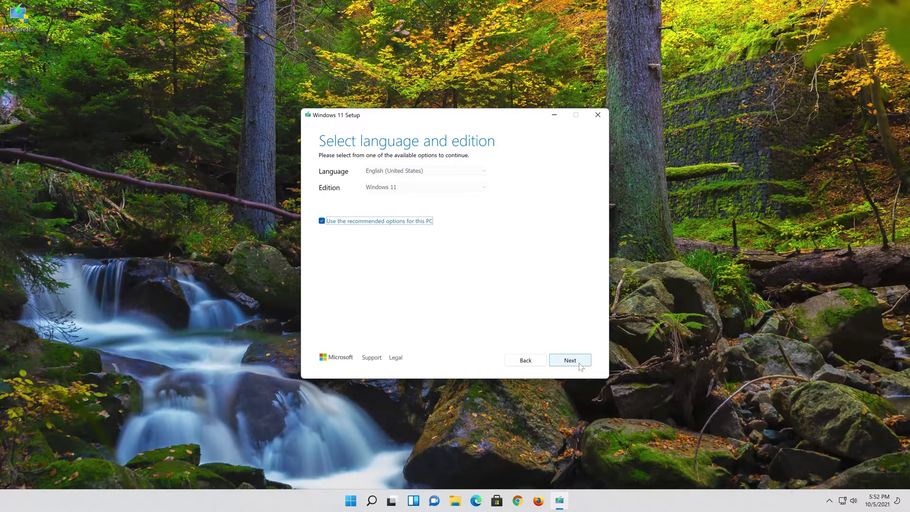
# Step: Keep the recommended Windows 11 language and edition and choose ISO file as the media
pyautogui.click(322, 221)
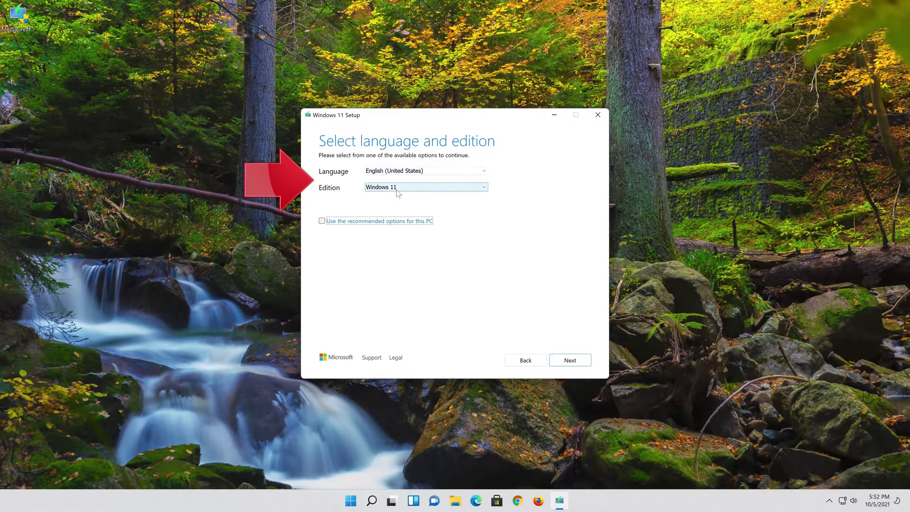
pyautogui.click(322, 221)
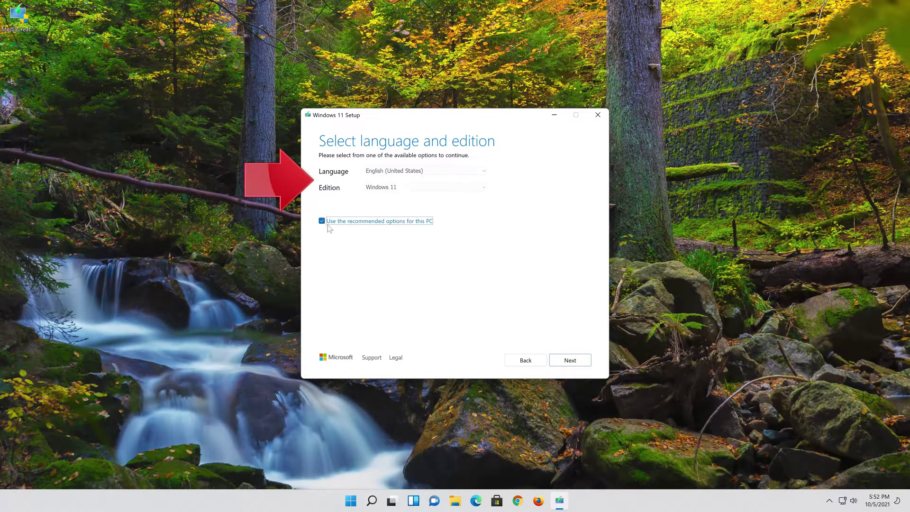
pyautogui.click(570, 360)
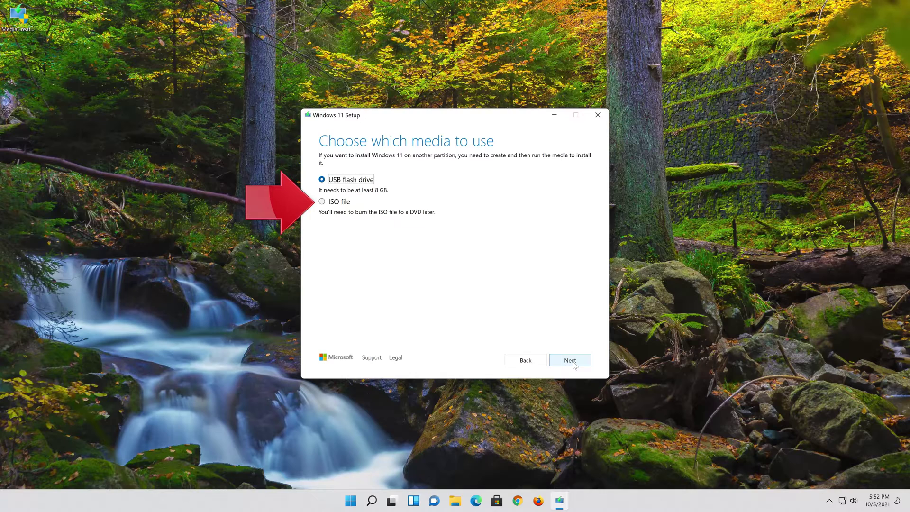
pyautogui.click(323, 203)
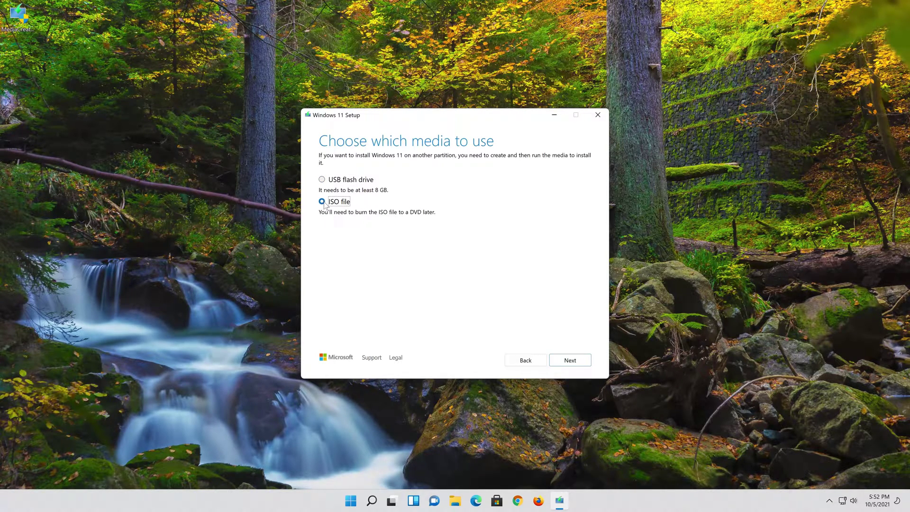
pyautogui.click(574, 360)
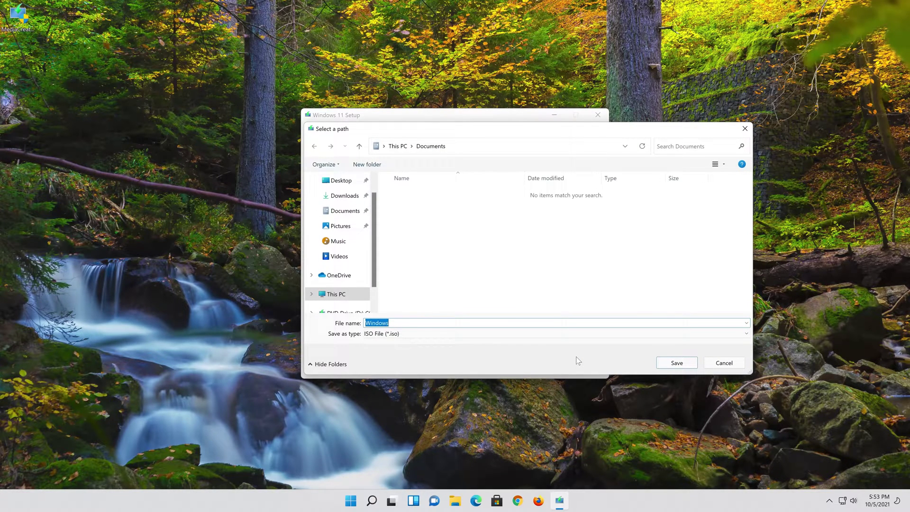
# Step: Save the ISO as Windows 11 on the Desktop and finish the tool once it's created
pyautogui.click(342, 180)
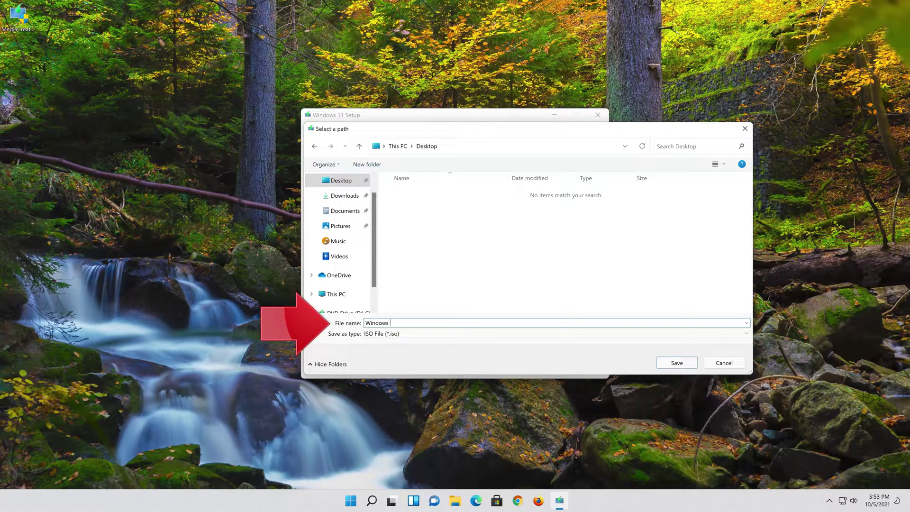
pyautogui.write('11')
pyautogui.click(677, 362)
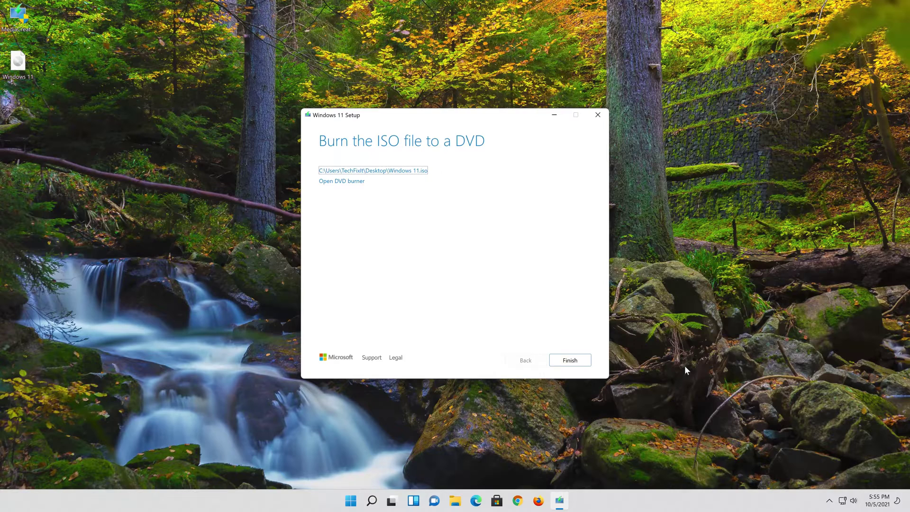
pyautogui.click(570, 360)
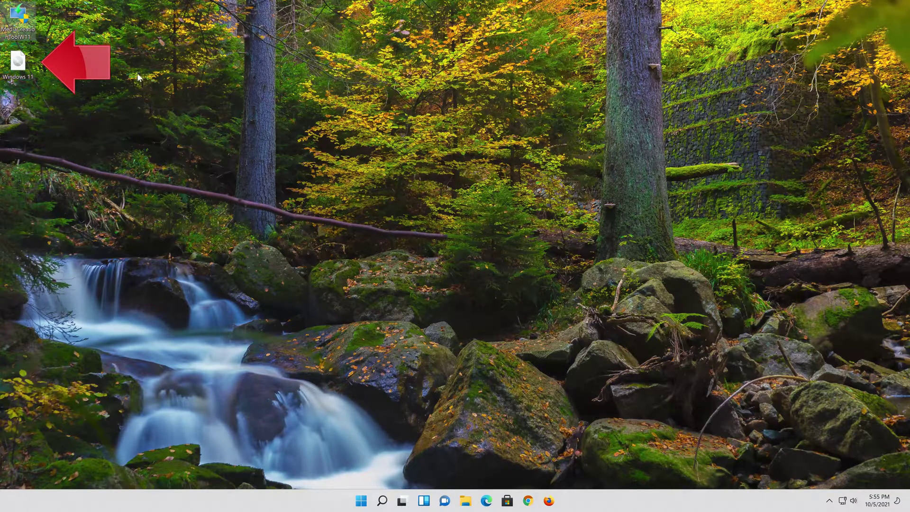
# Step: Mount Windows 11.iso from the desktop as DVD Drive (E:) and approve its setup in UAC
pyautogui.moveTo(22, 70)
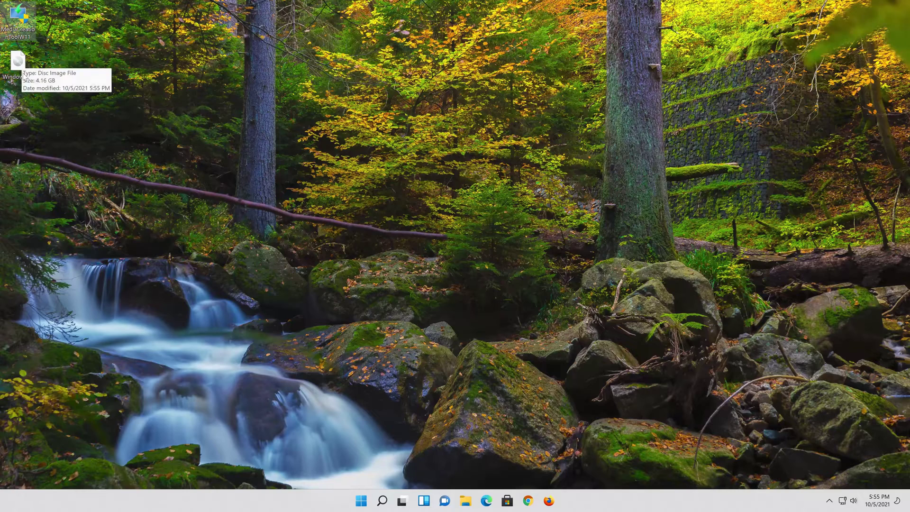
pyautogui.doubleClick(22, 70)
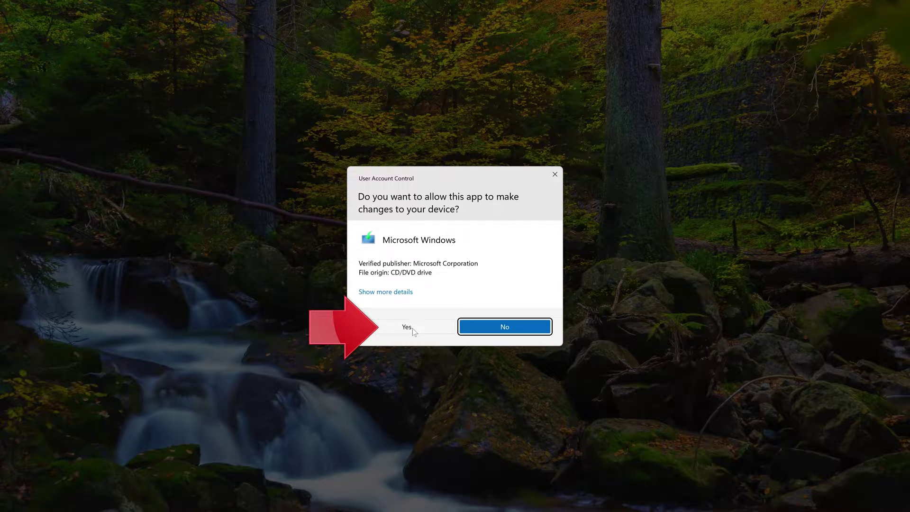
pyautogui.click(412, 328)
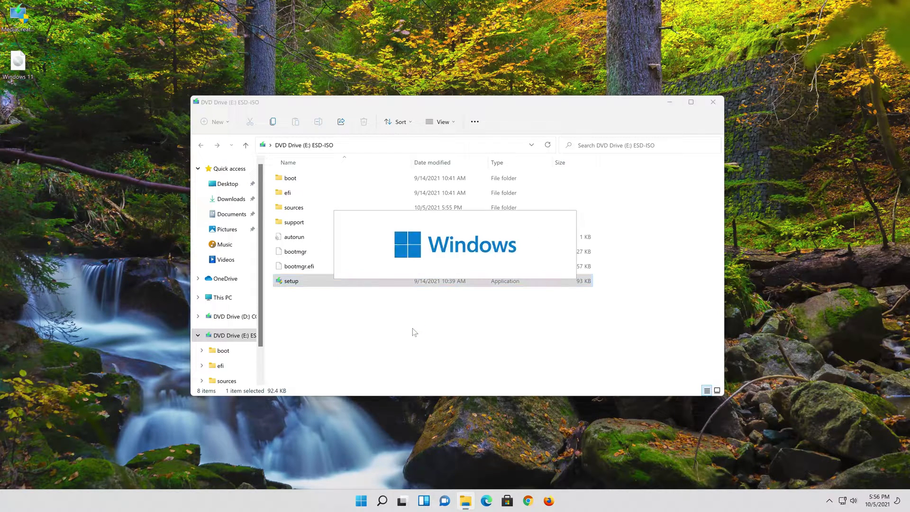
# Step: Close the DVD drive window, skip the update step, and accept the Windows 11 license terms
pyautogui.click(709, 102)
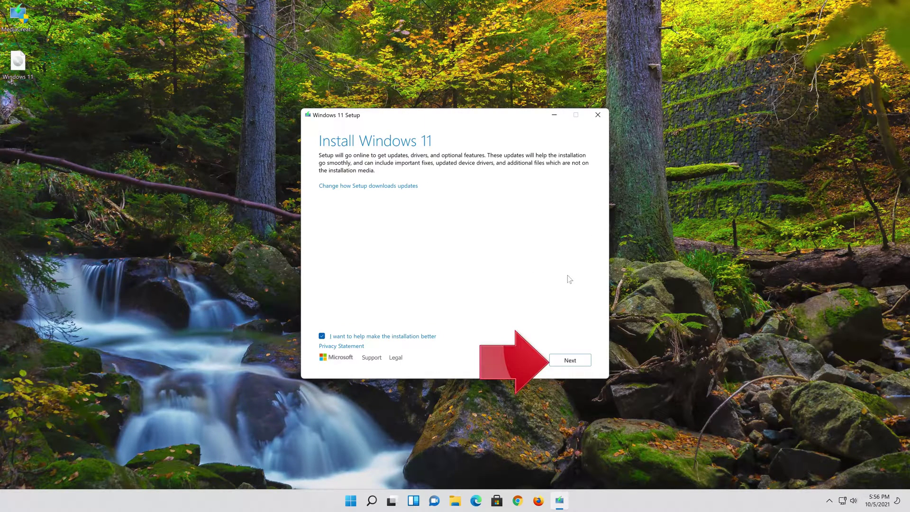
pyautogui.click(577, 364)
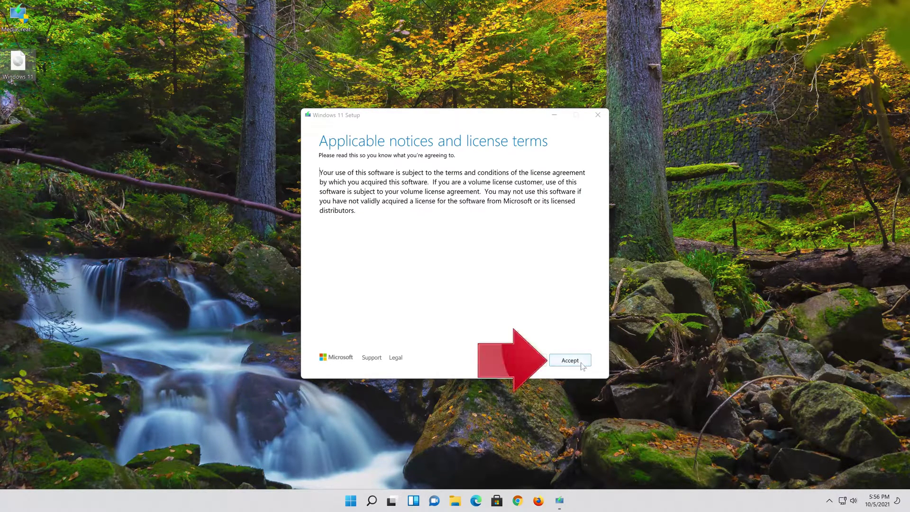
pyautogui.click(572, 364)
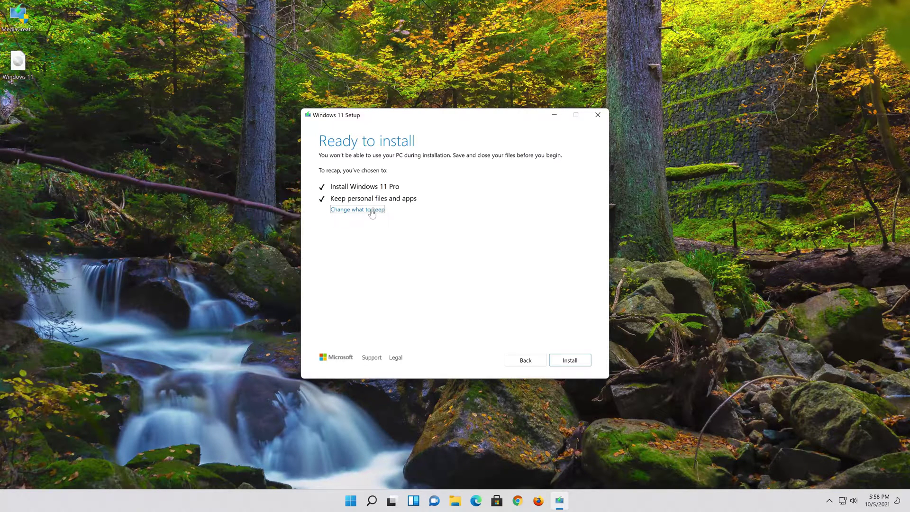
# Step: Keep personal files and apps and begin installing Windows 11 Pro
pyautogui.click(383, 211)
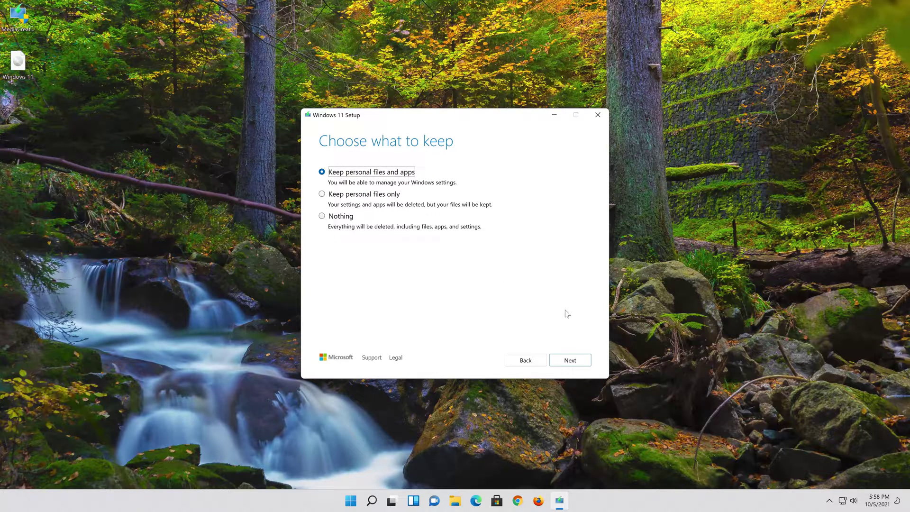
pyautogui.click(575, 361)
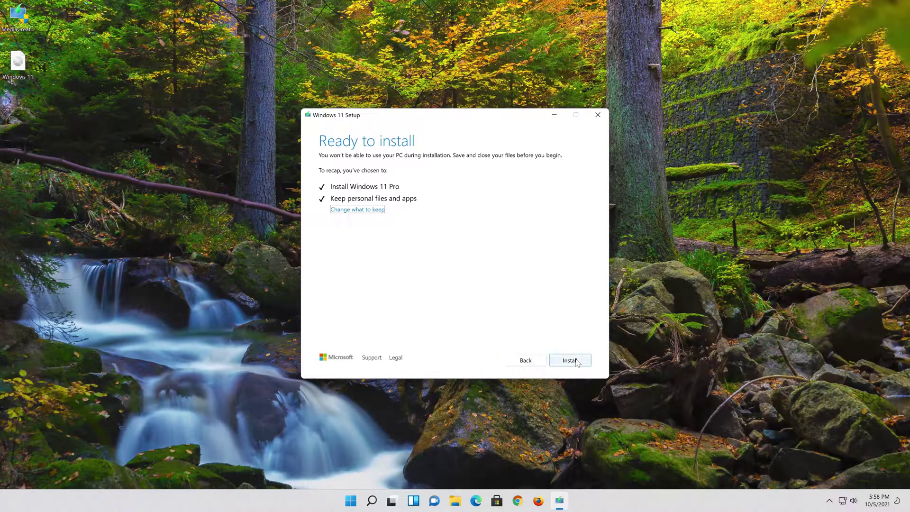
pyautogui.click(570, 360)
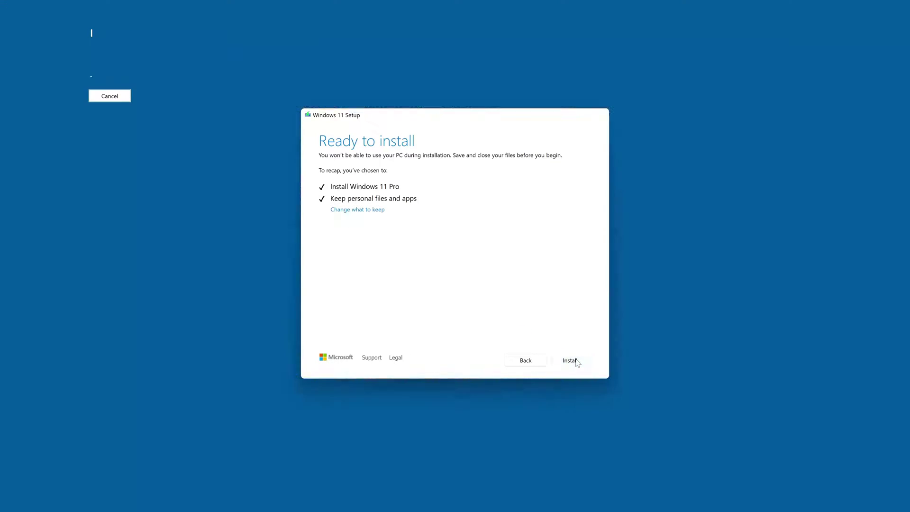